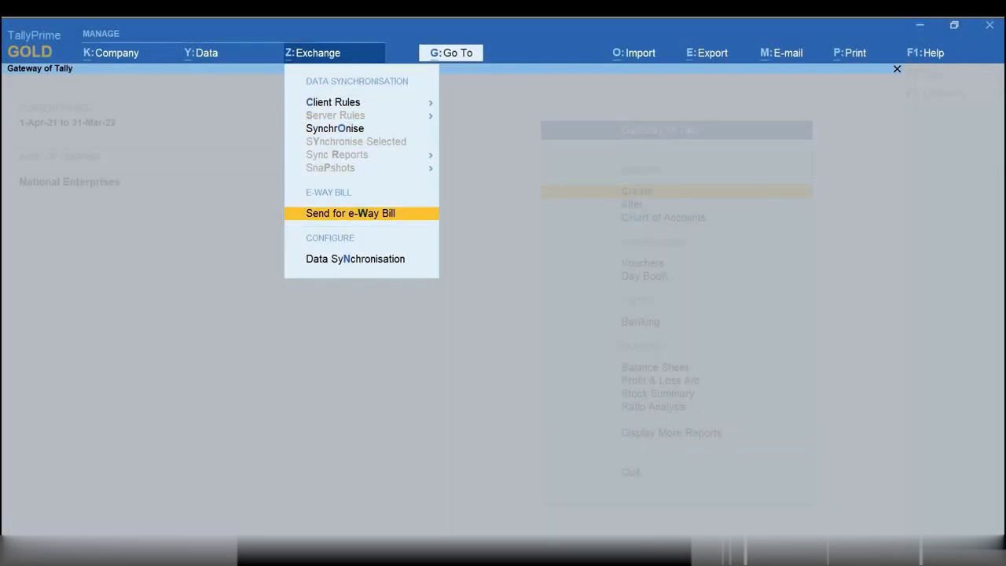
- Open the previous Ganeshji Enterprises sales voucher, save it, and decline sending its details for e-Way Bill generation
key(Escape)
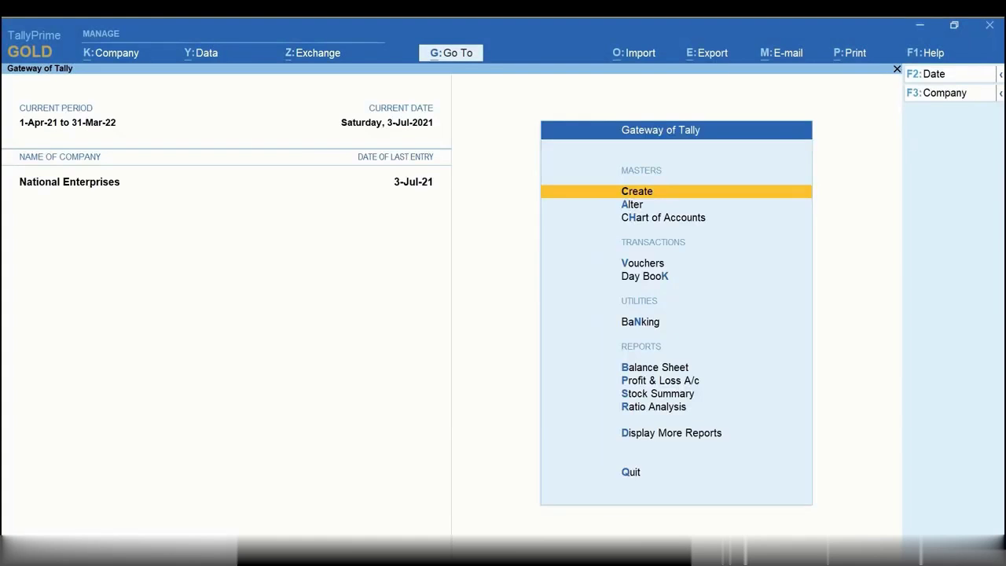
key(Down)
key(Down)
key(Down)
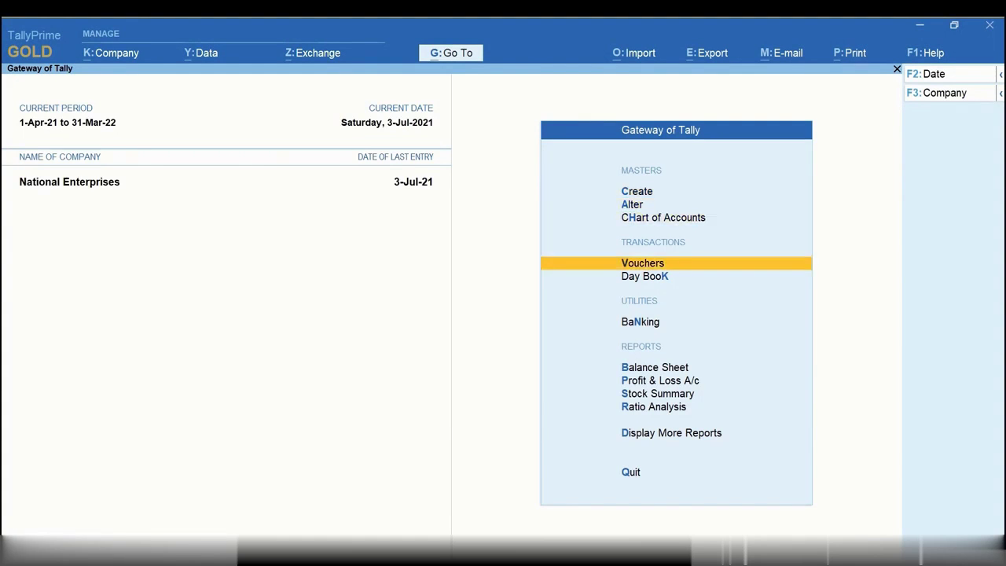
key(Return)
key(Page_Up)
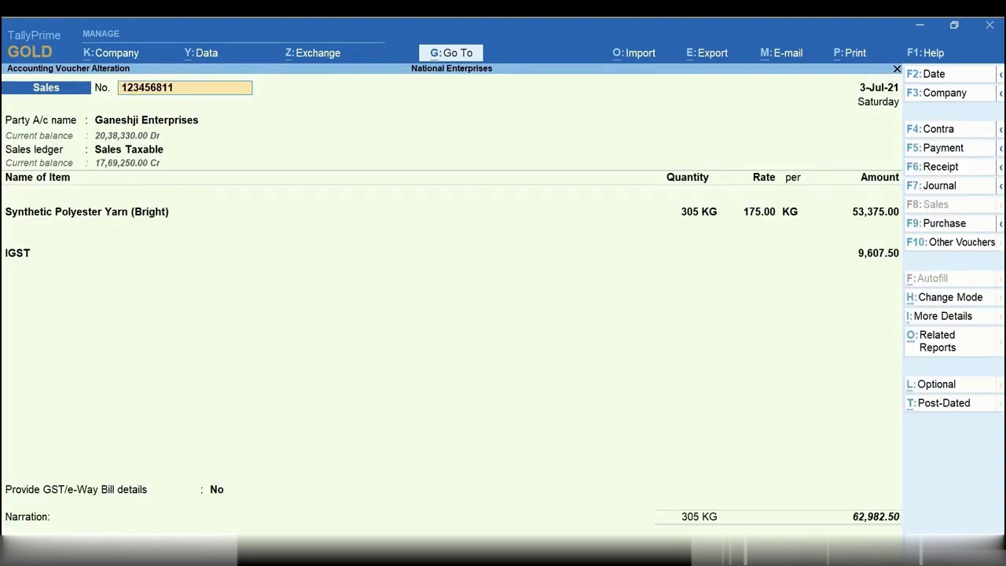
key(ctrl+a)
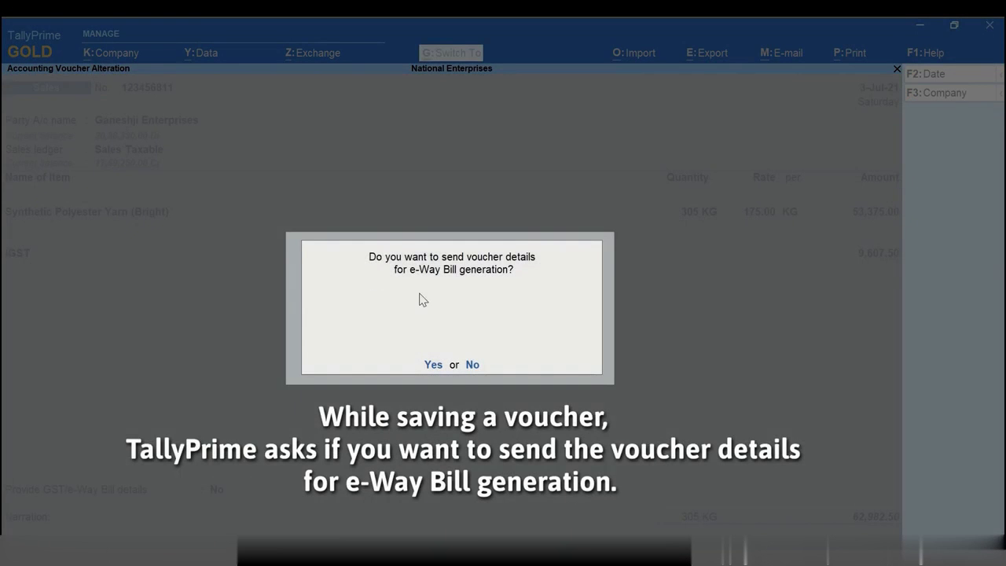
click(472, 364)
- Send the pending Ganeshji Enterprises sales voucher for e-Way Bill generation through Exchange, and return to voucher creation
click(306, 55)
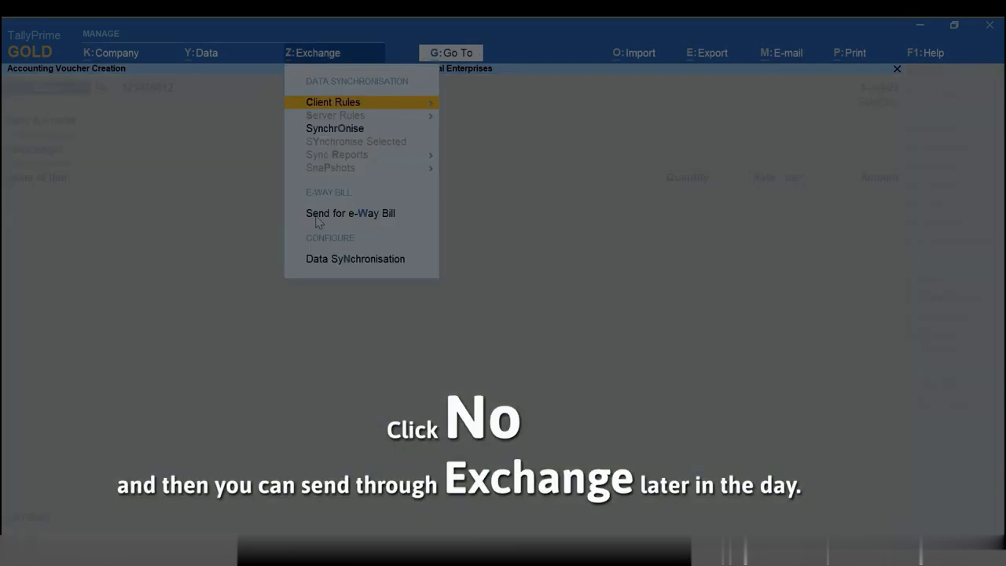
click(346, 214)
click(573, 487)
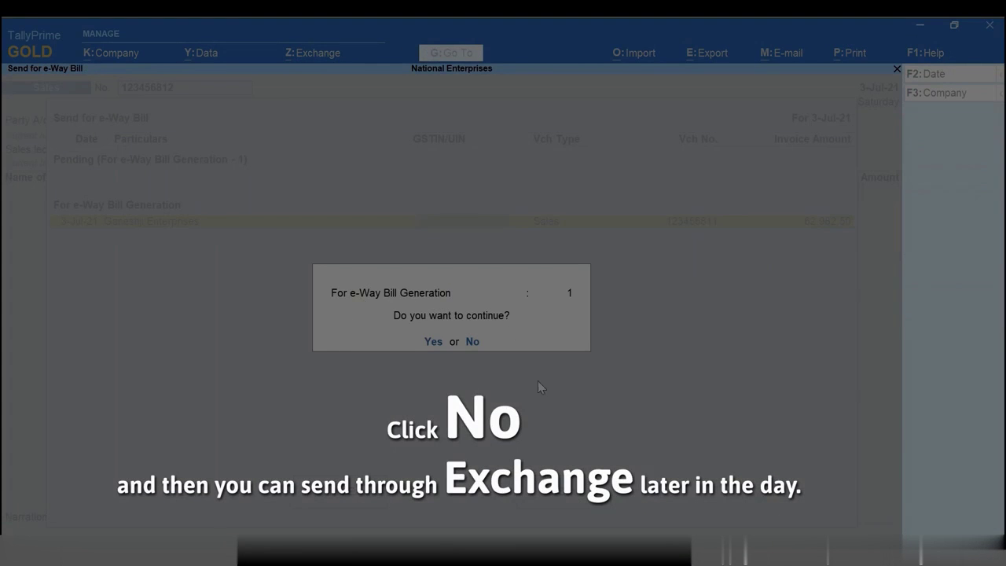
click(433, 342)
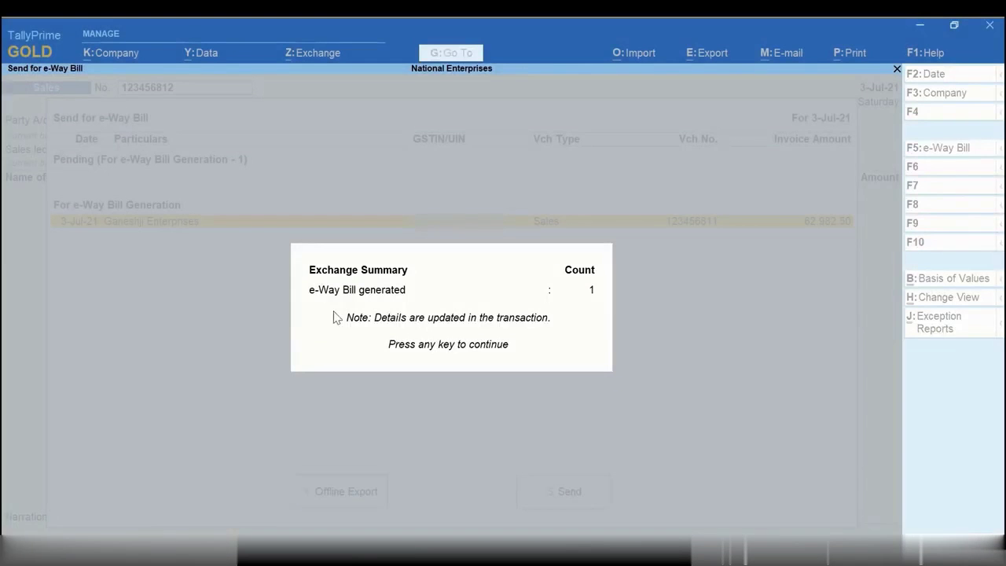
key(Return)
key(Escape)
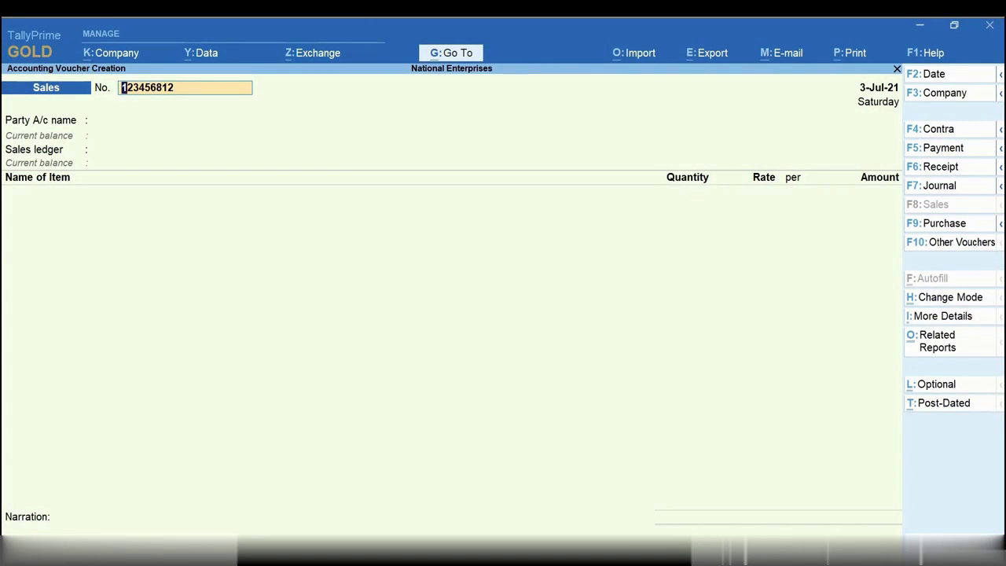
- Set the "Send e-Way Bill details after saving Voucher" option to No in the voucher configuration
key(F12)
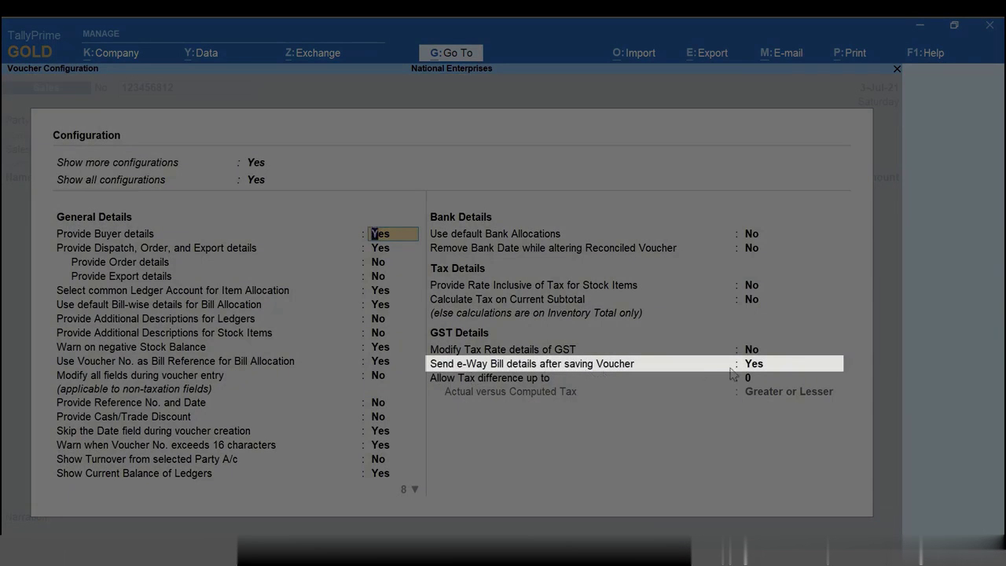
click(754, 366)
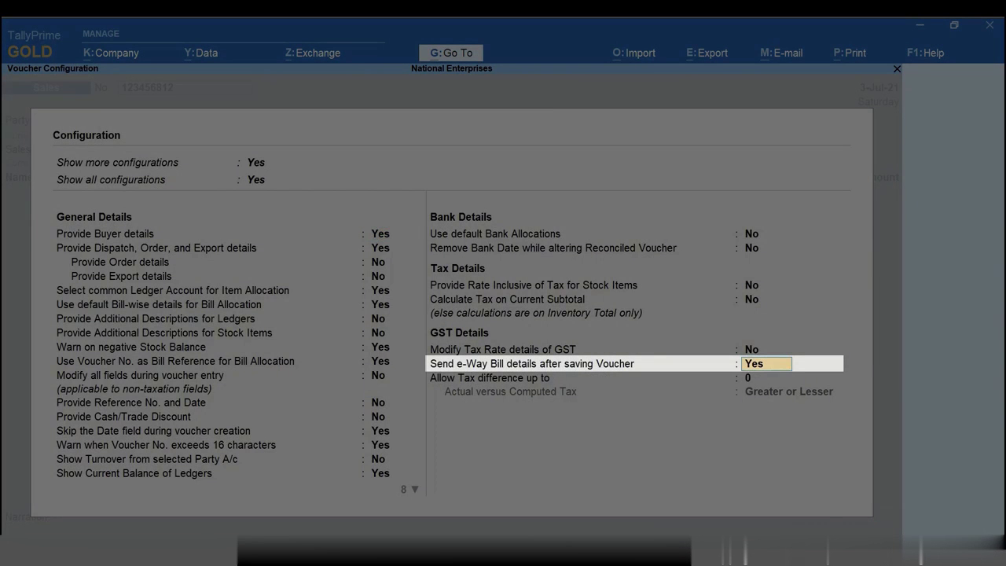
key(n)
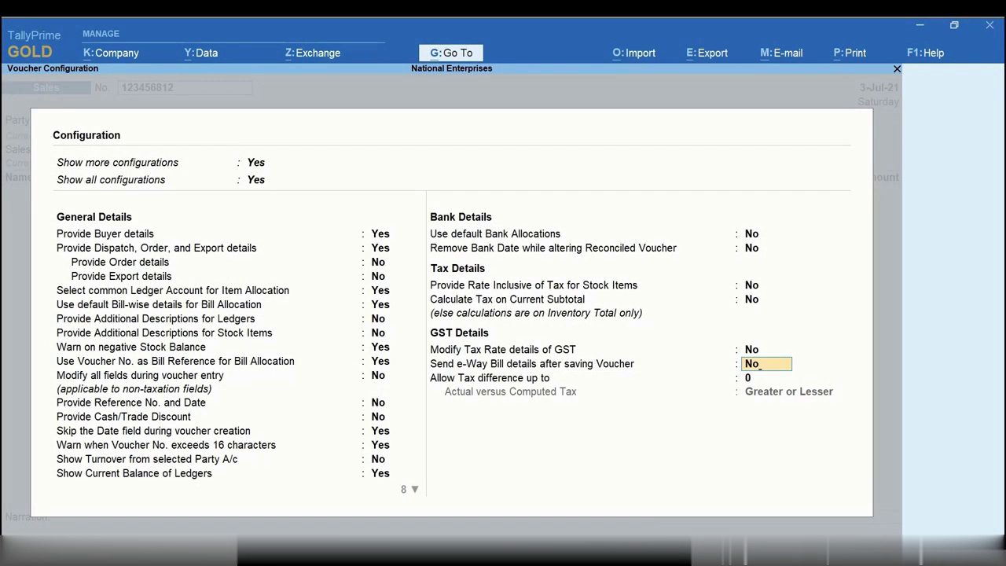
key(Return)
key(Return)
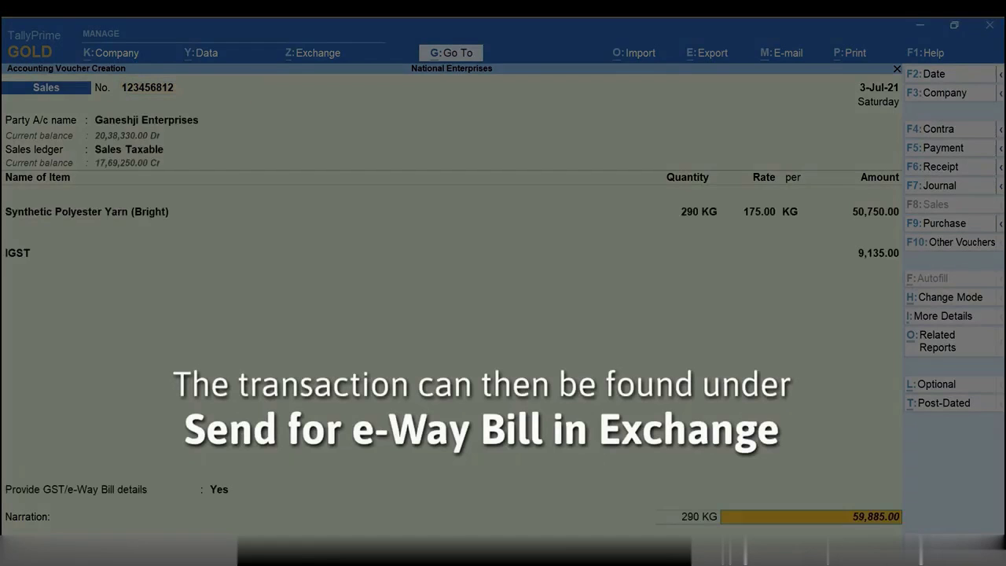
- Save the Ganeshji Enterprises sales voucher for 290 KG of Synthetic Polyester Yarn (Bright) and open the Send for e-Way Bill list
key(Return)
key(Return)
key(Return)
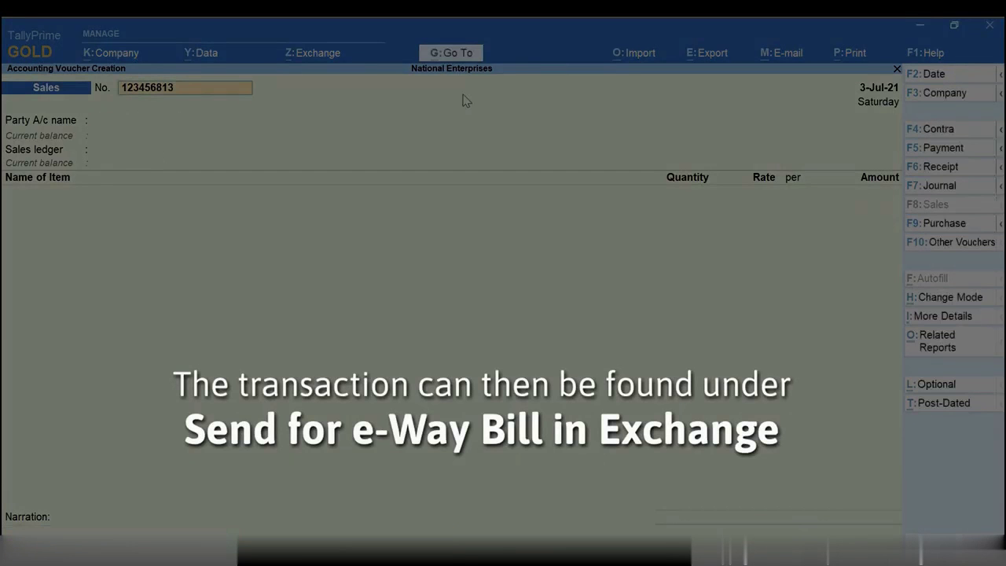
click(310, 53)
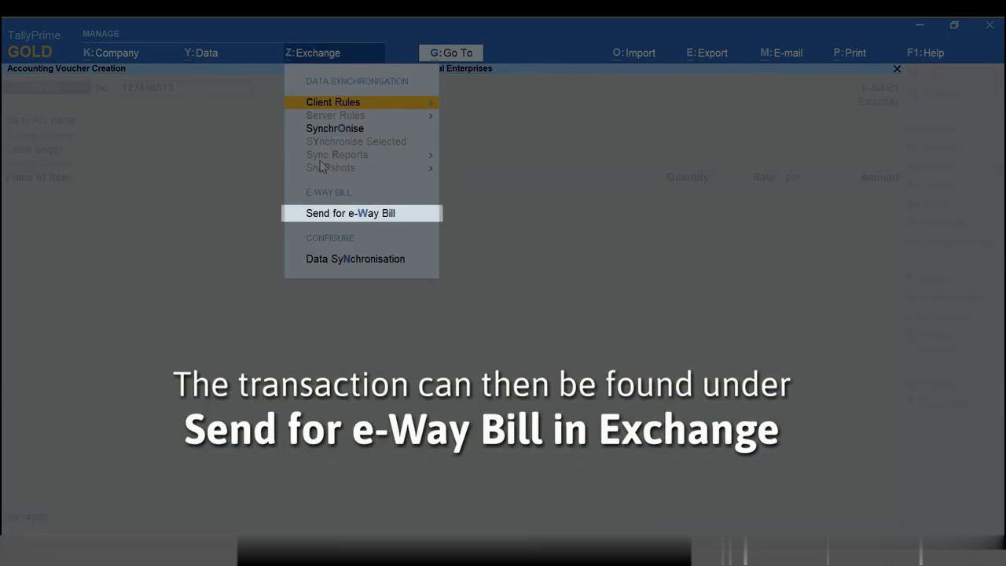
click(336, 218)
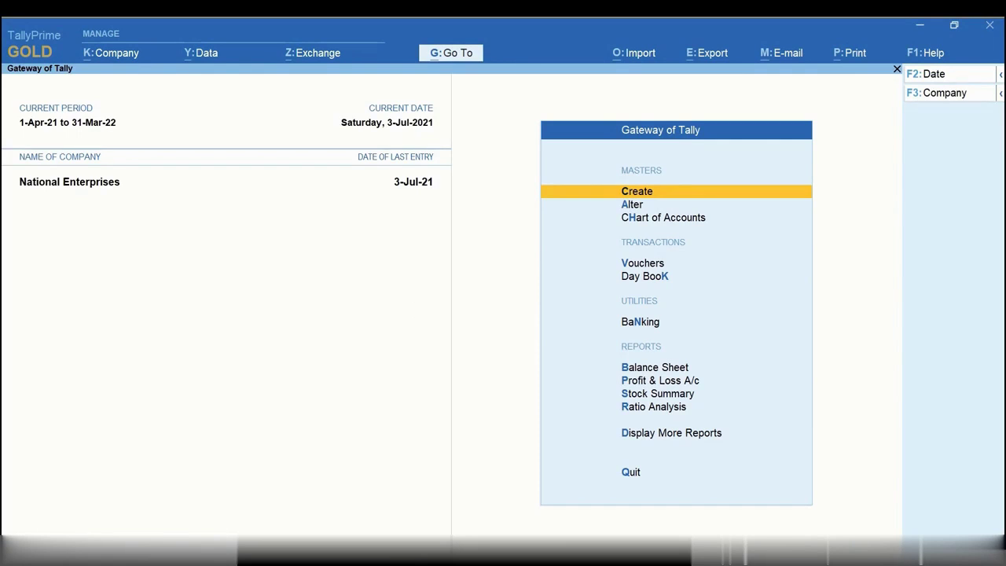
- Open the Send for e-Way Bill list from the Gateway of Tally
click(304, 59)
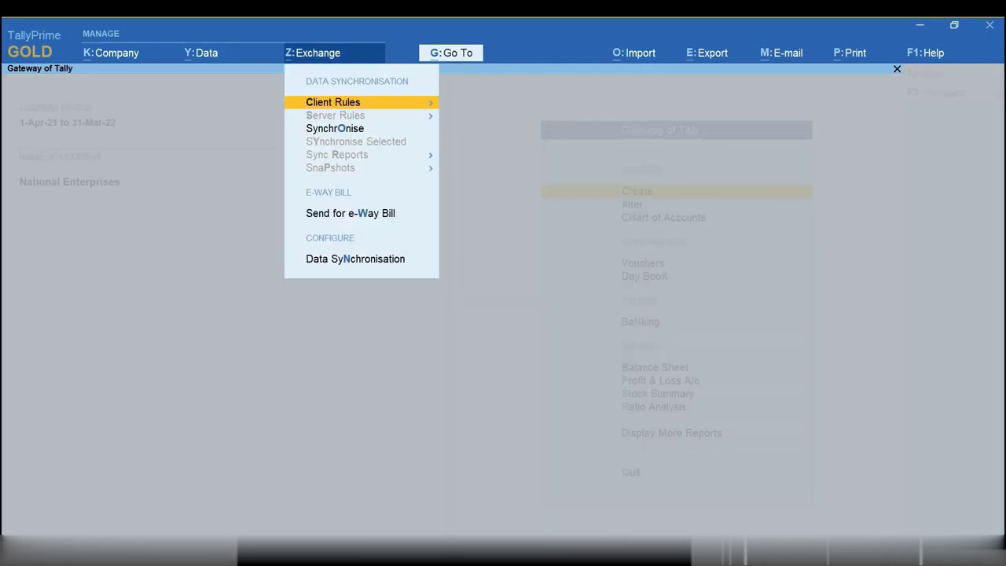
click(353, 219)
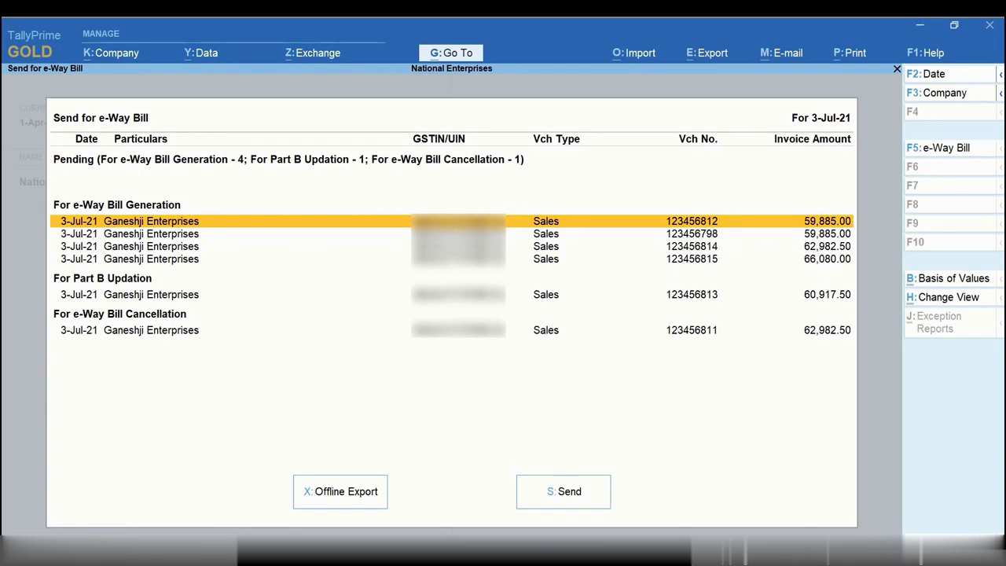
- Mark the first two vouchers for e-Way Bill generation and the voucher for Part B updation
key(space)
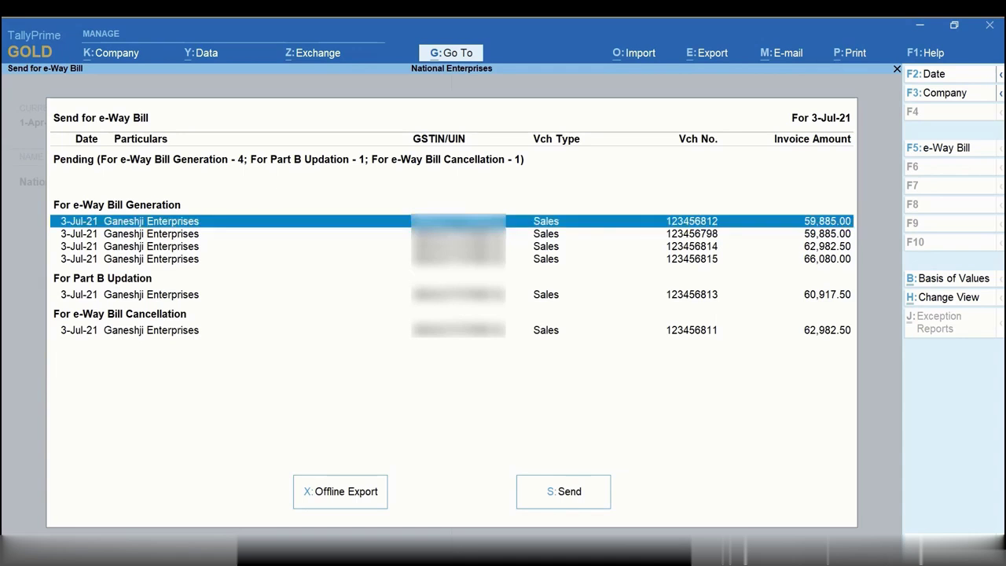
key(space)
key(Down)
key(Down)
key(space)
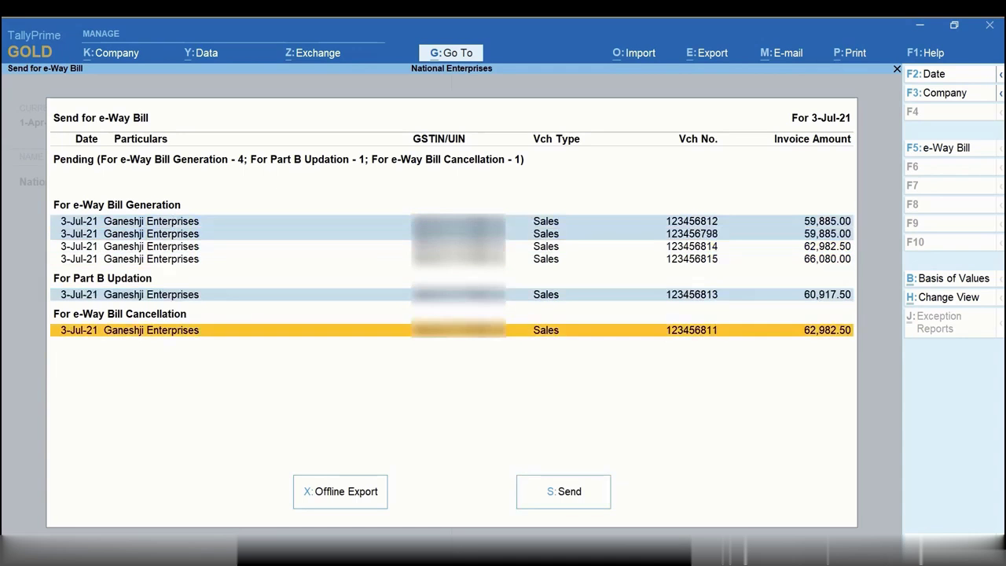
key(space)
key(space)
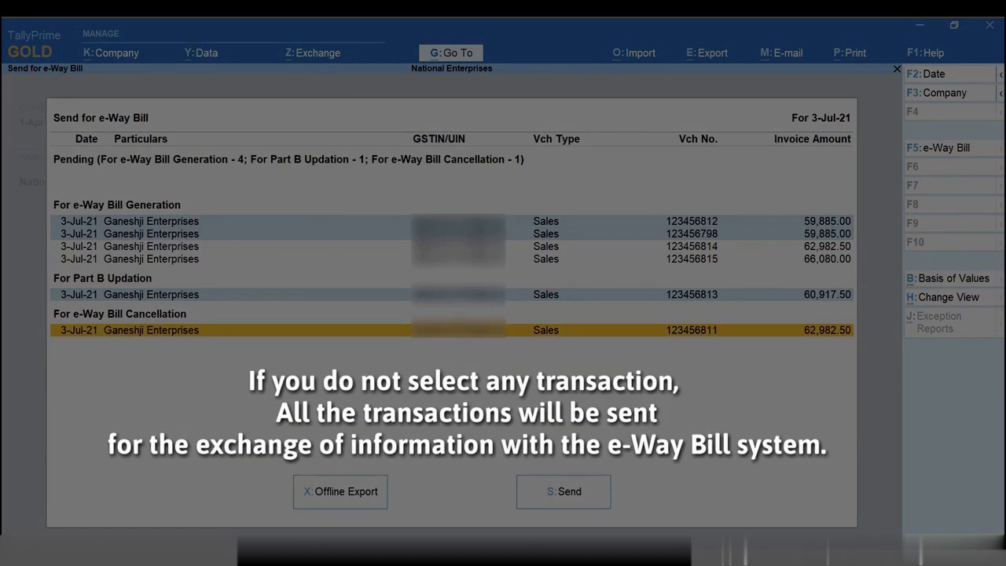
- Clear all marked vouchers, request sending every pending transaction, and decline the confirmation
key(Up)
key(space)
key(Up)
key(Up)
key(space)
key(Up)
key(space)
key(Up)
key(space)
key(Down)
key(Down)
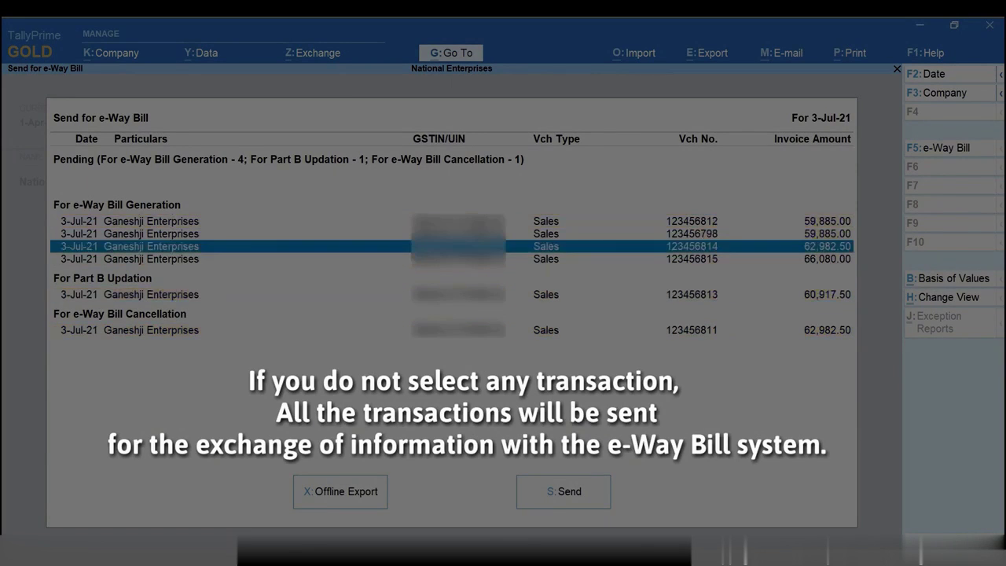
key(space)
key(Up)
key(Up)
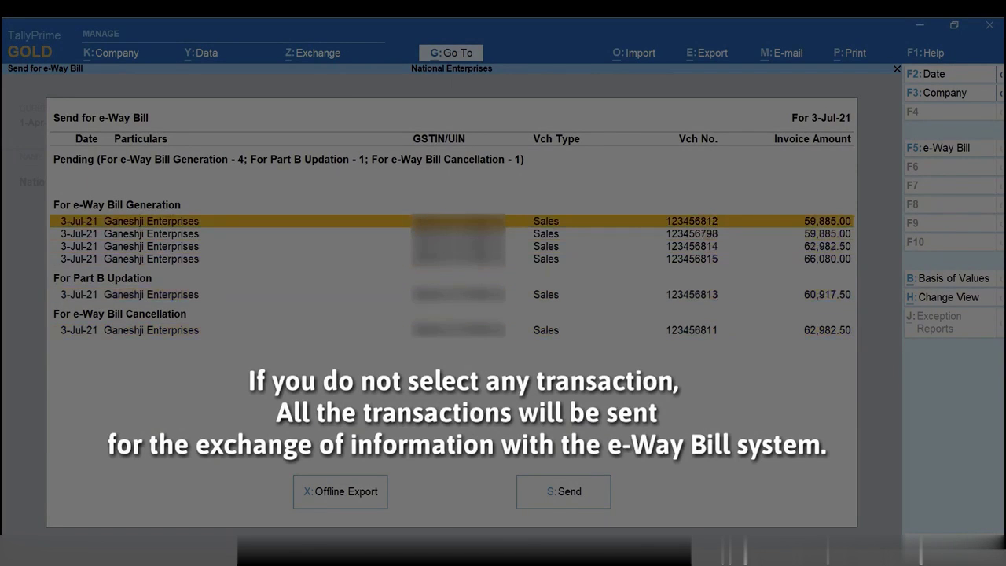
click(571, 492)
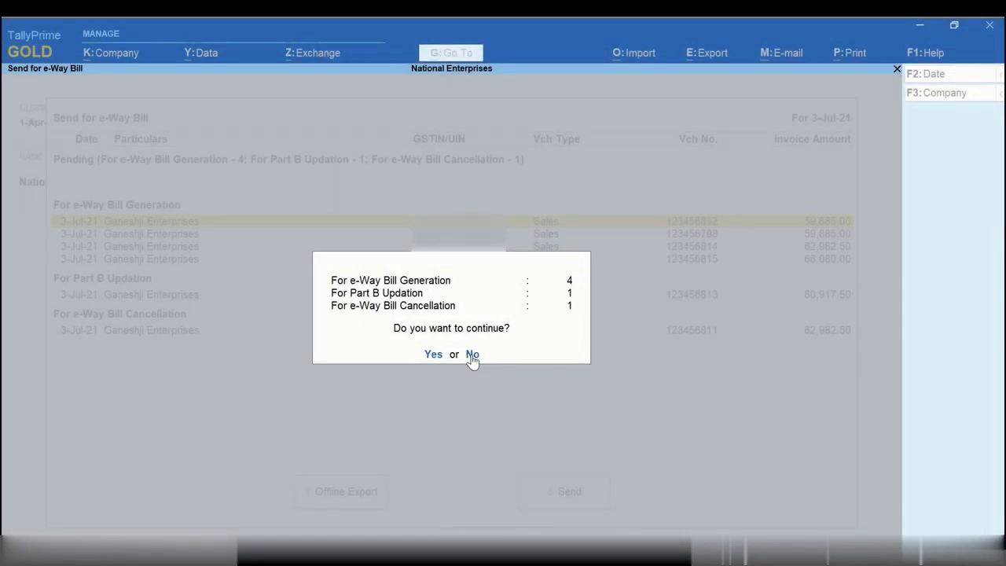
click(472, 355)
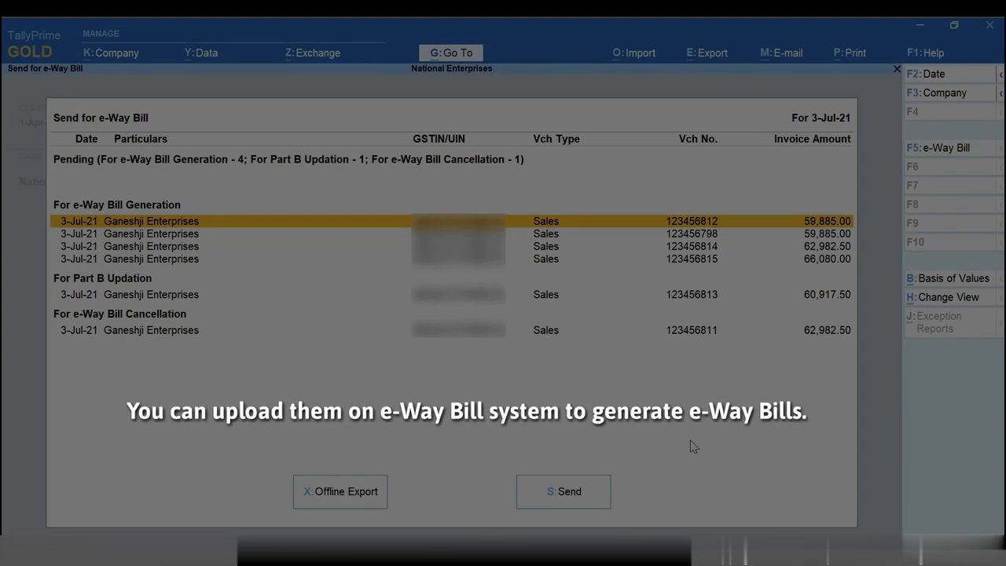
- Select the first two generation vouchers, the Part B updation voucher and the cancellation voucher, and send them for e-Way Bill exchange
key(space)
key(Down)
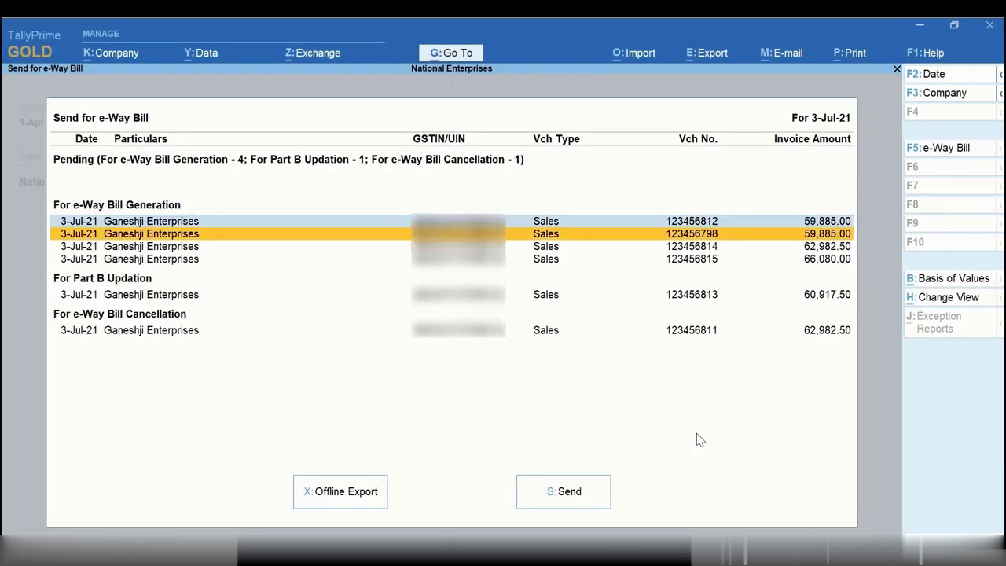
key(space)
key(Down)
key(Down)
key(Down)
key(space)
key(Down)
key(space)
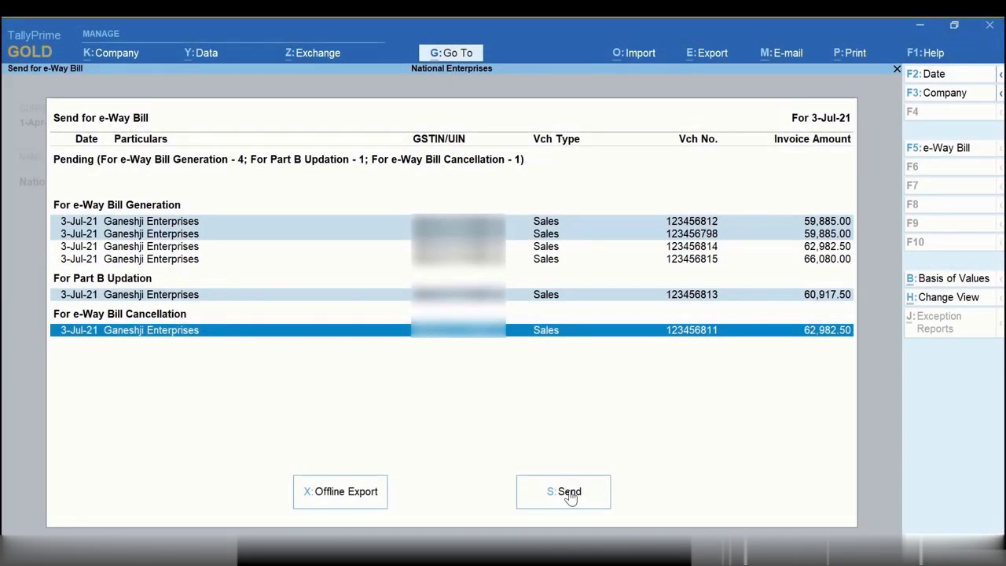
click(570, 494)
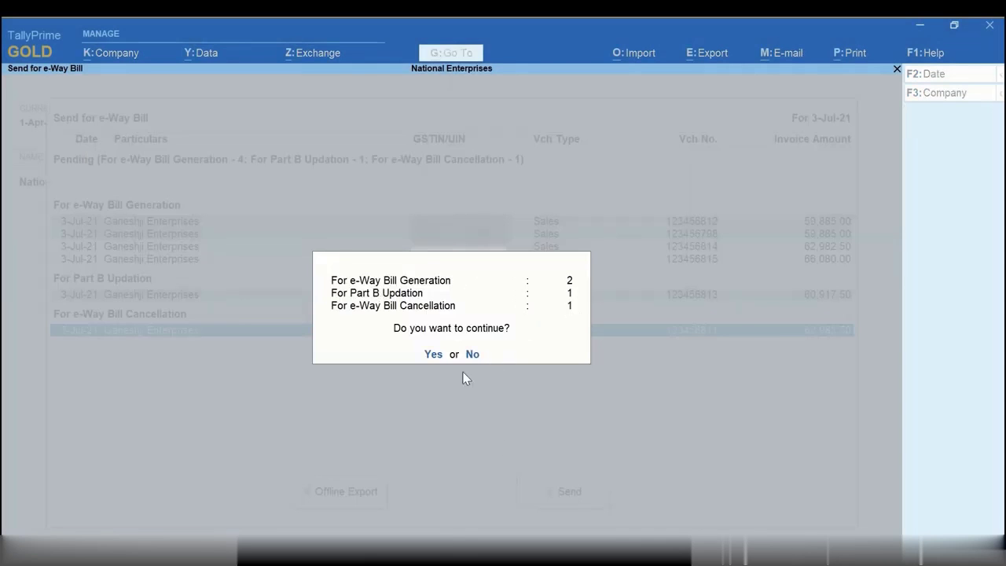
click(433, 356)
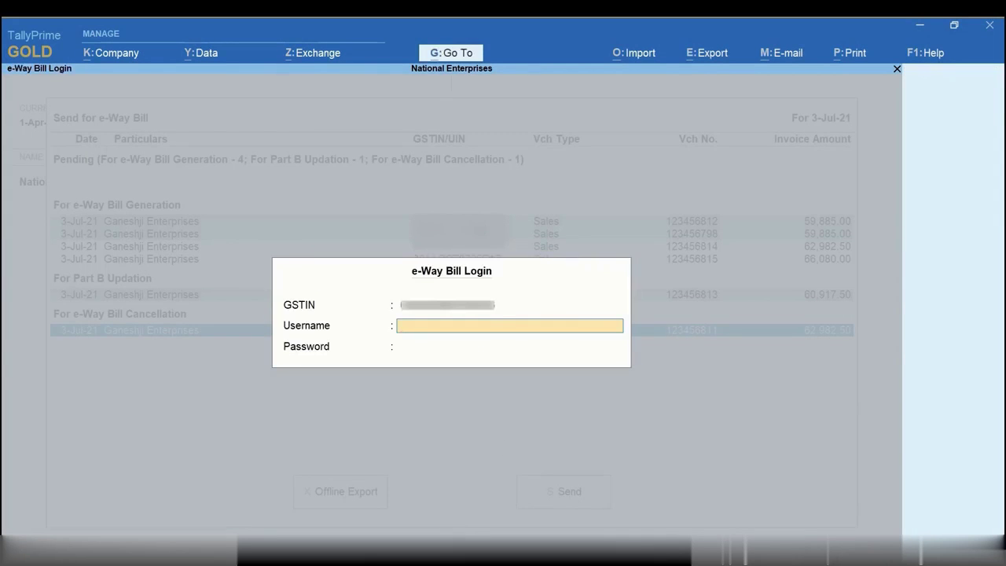
- Log in to the e-Way Bill system with the account username and password, and dismiss the exchange summary
text(usernamexxxxxxxx)
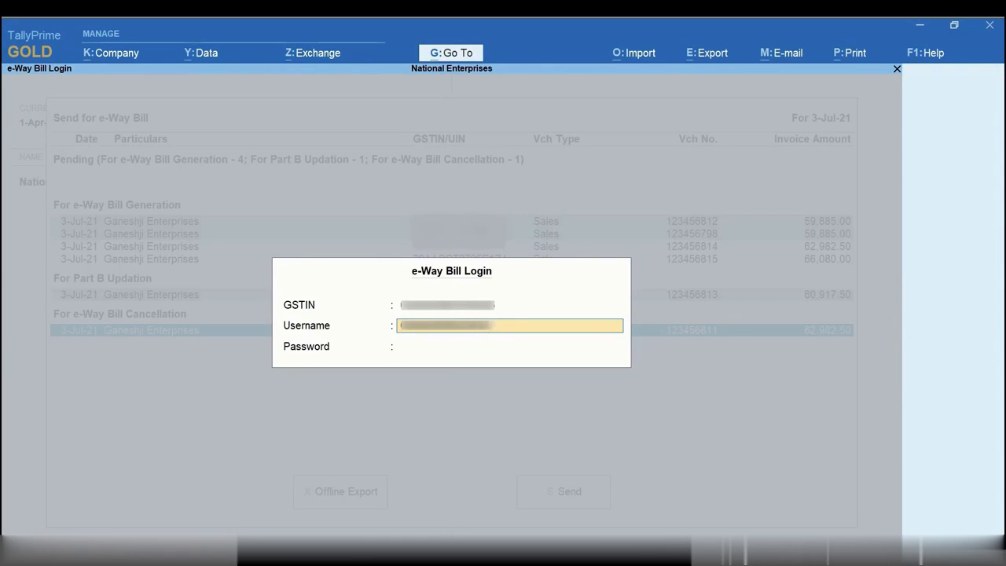
key(Return)
text(********)
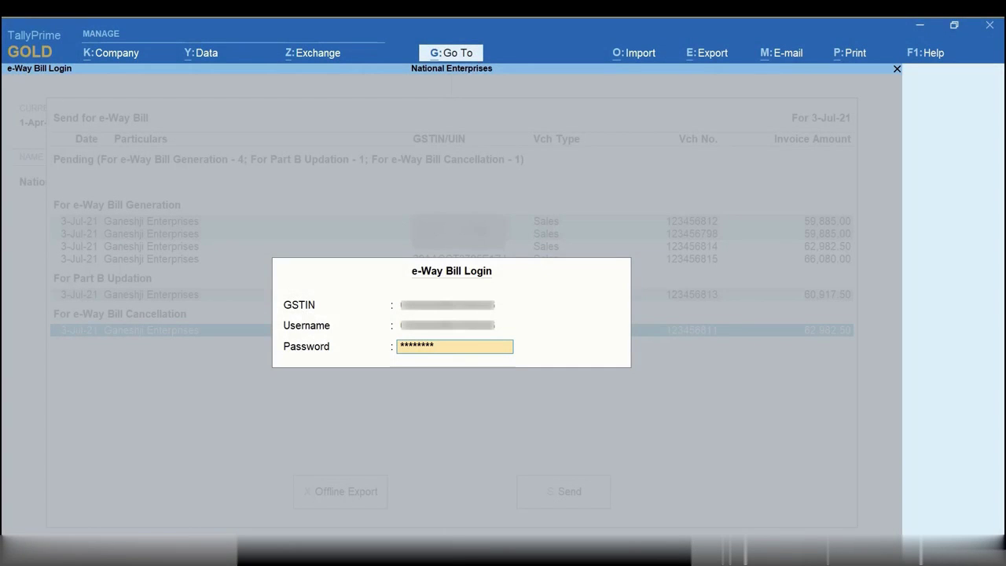
key(Return)
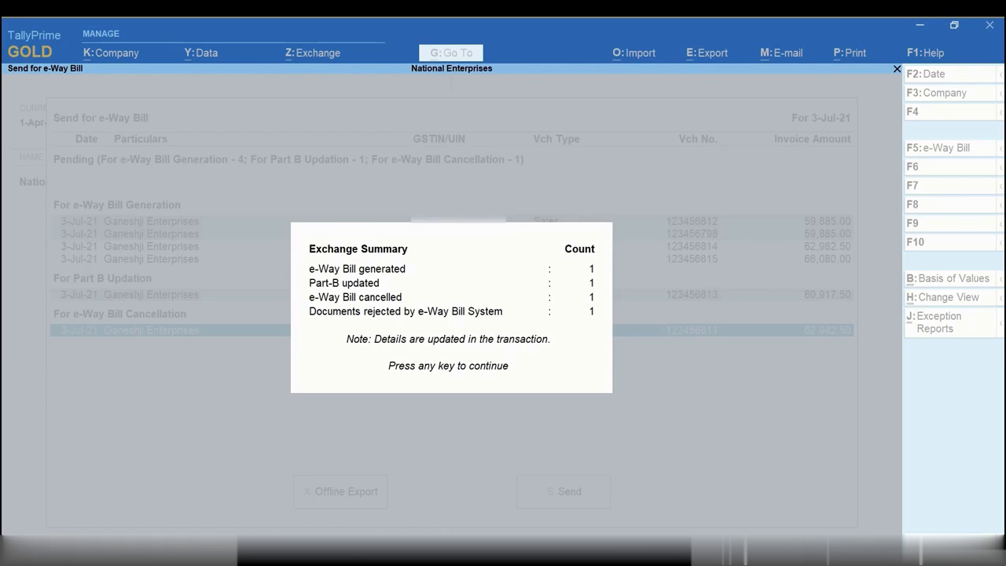
key(Return)
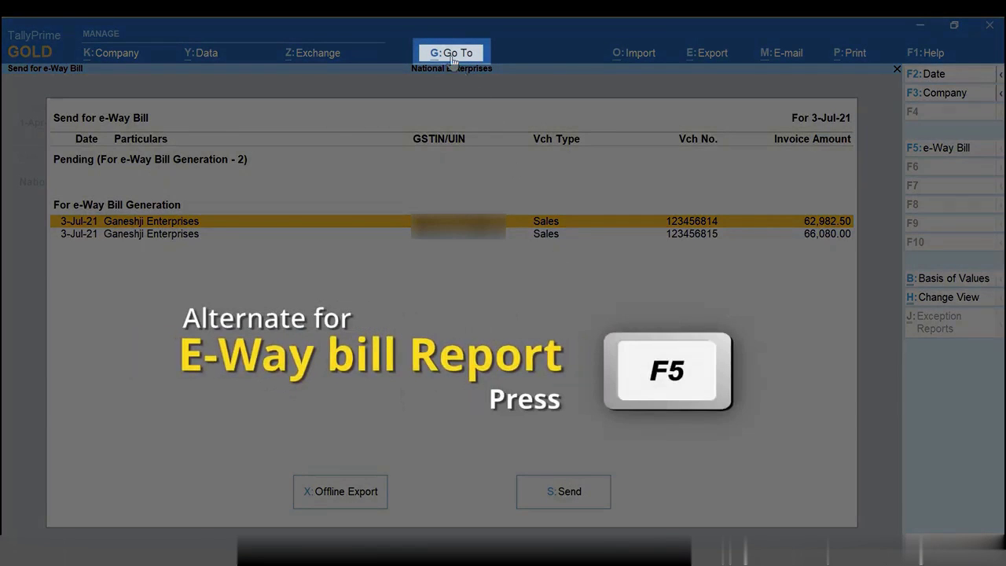
- Open the e-Way Bill report by searching the list of reports for "Ewa"
click(452, 60)
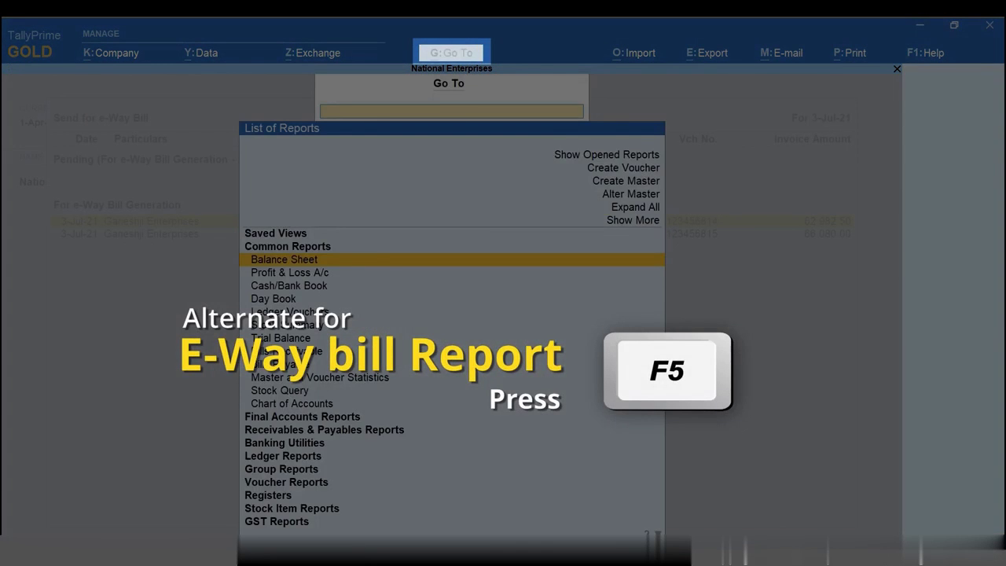
text(Ewa)
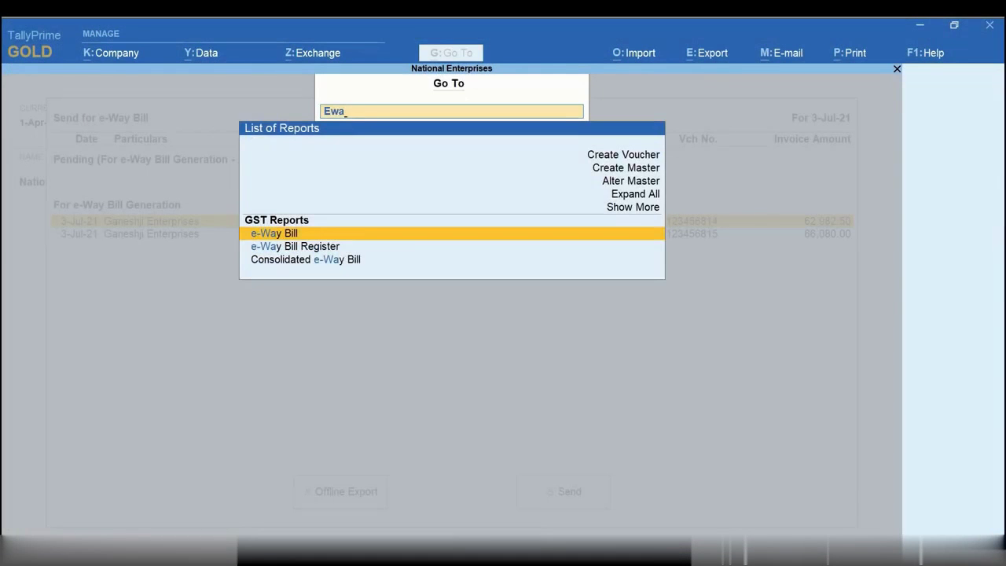
key(Return)
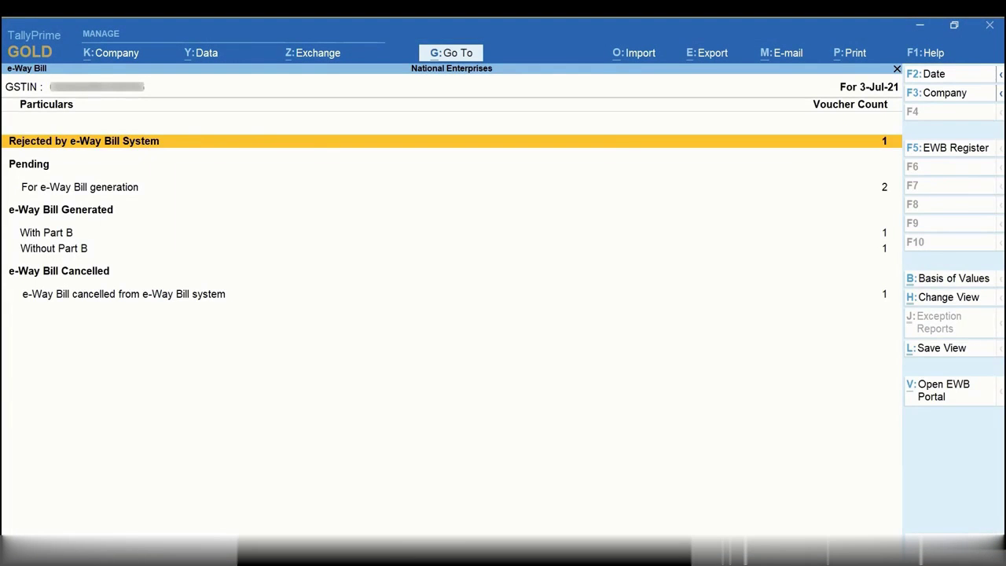
- Review the vouchers whose e-Way Bills were generated without Part B, and return to the e-Way Bill report
key(Down)
key(Down)
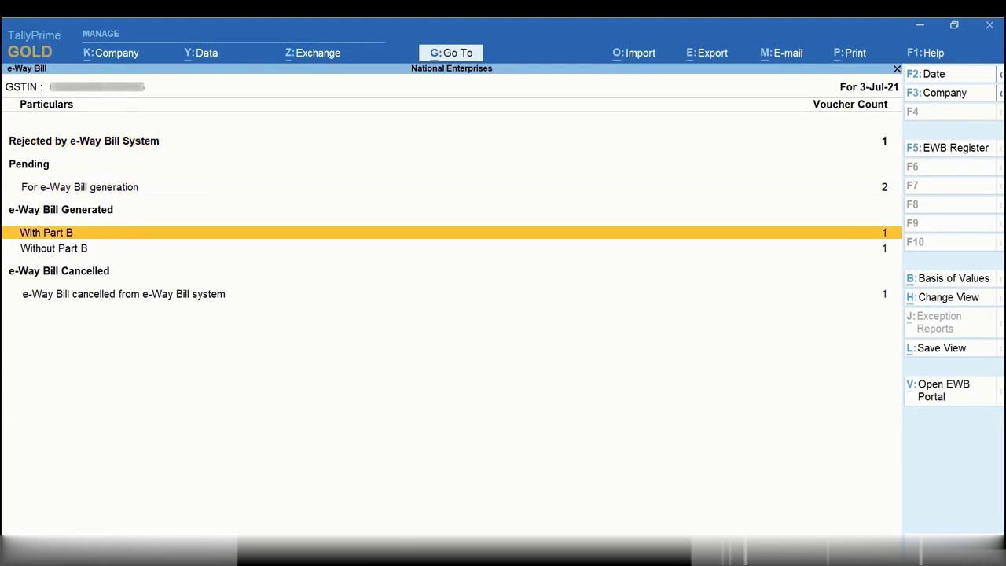
key(Down)
key(Return)
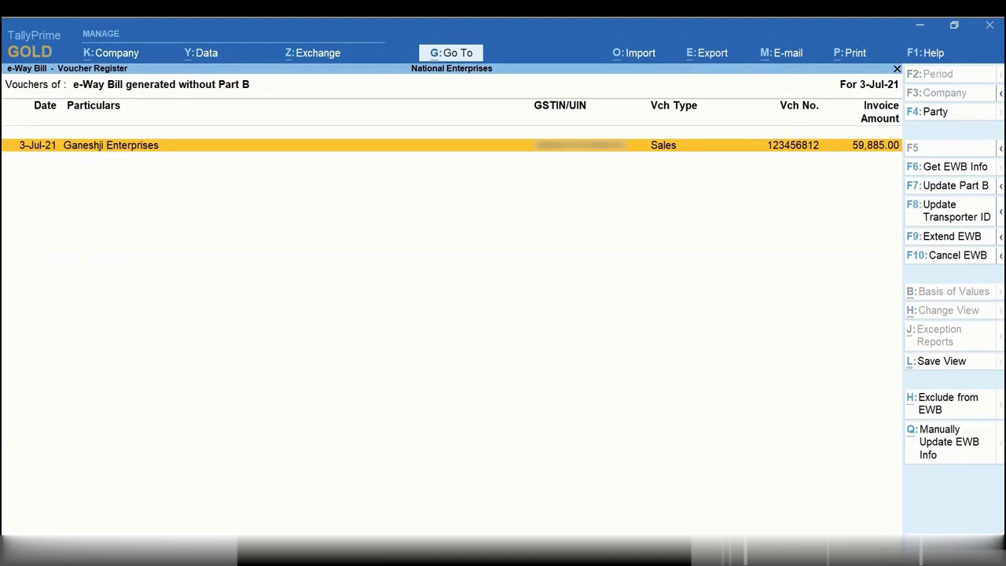
key(Escape)
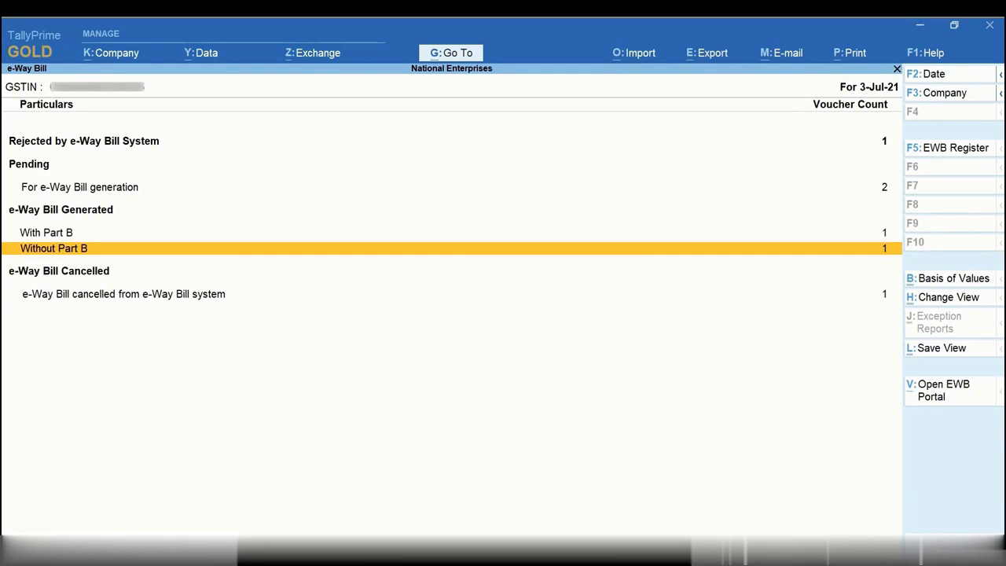
- Examine the vouchers listed as e-Way Bill cancelled from the e-Way Bill system, and return to the report summary
key(Down)
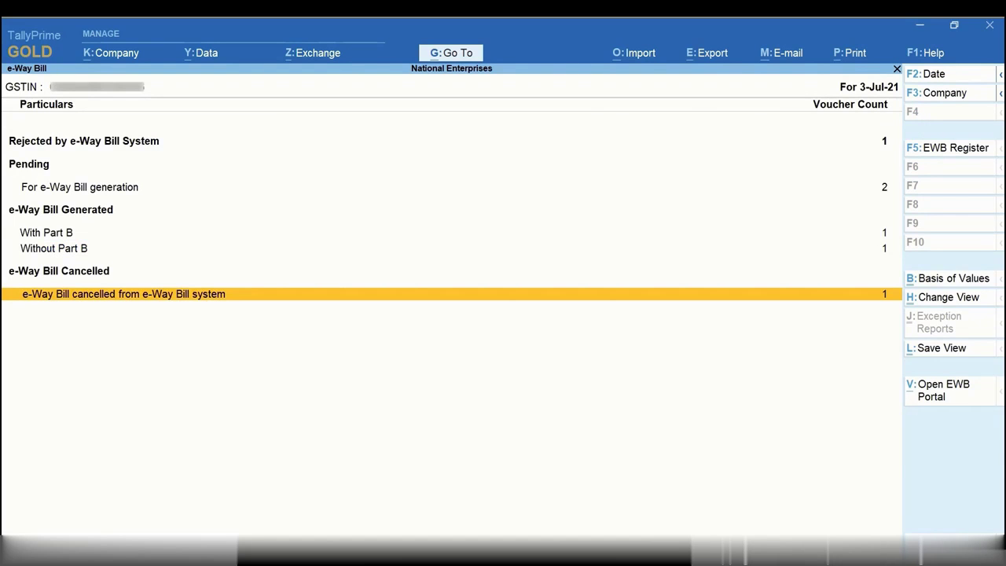
key(Return)
key(Escape)
- Check the voucher register for e-Way Bills generated with Part B, and go back to the e-Way Bill report
key(Up)
key(Up)
key(Return)
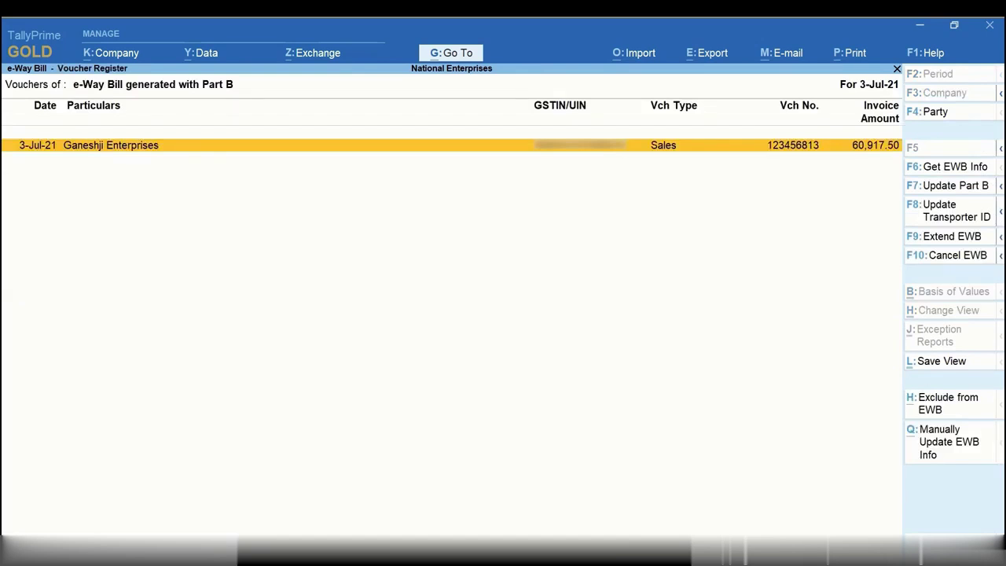
key(Escape)
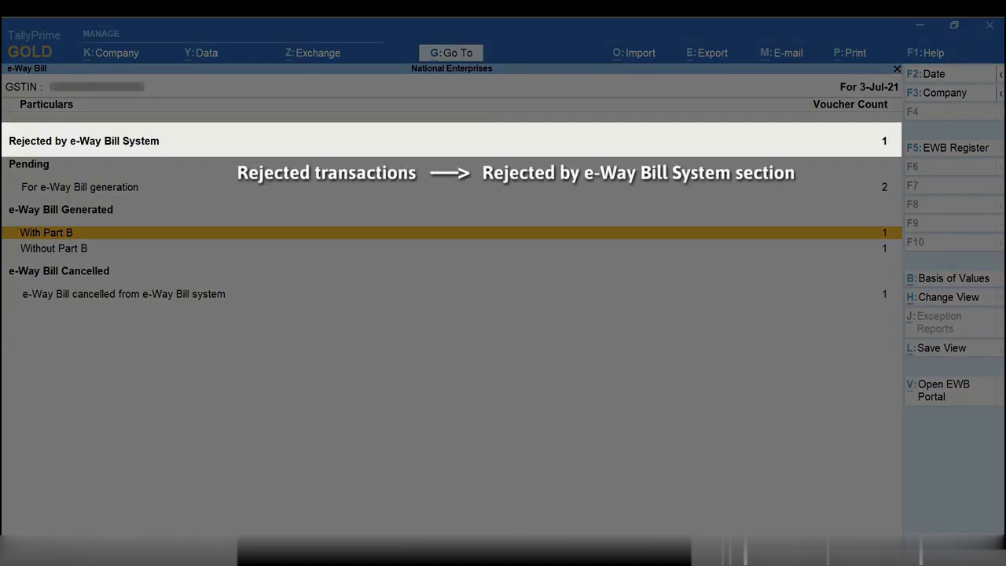
- Examine the voucher rejected by the e-Way Bill system and its rejection reason, and return to the report
click(84, 141)
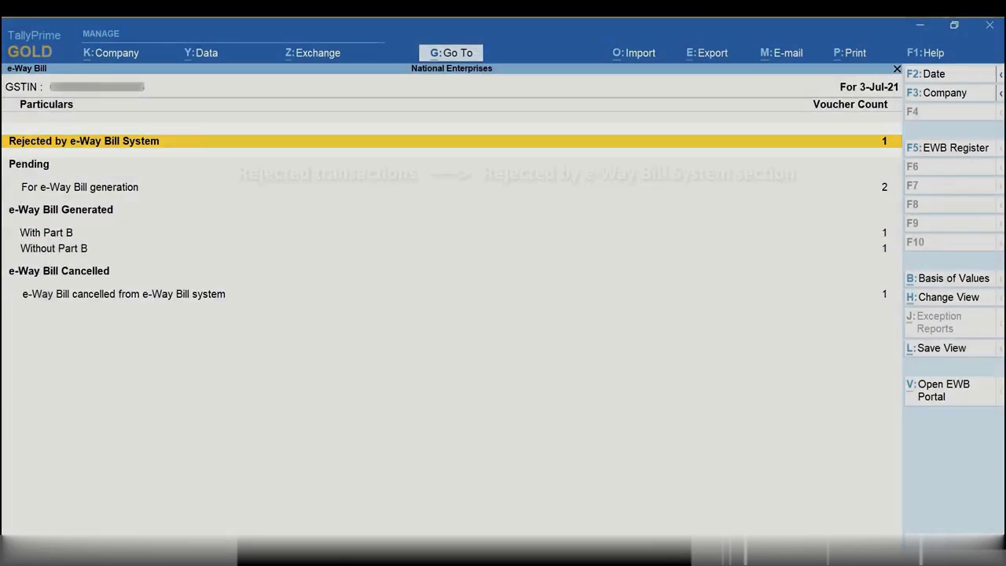
key(Return)
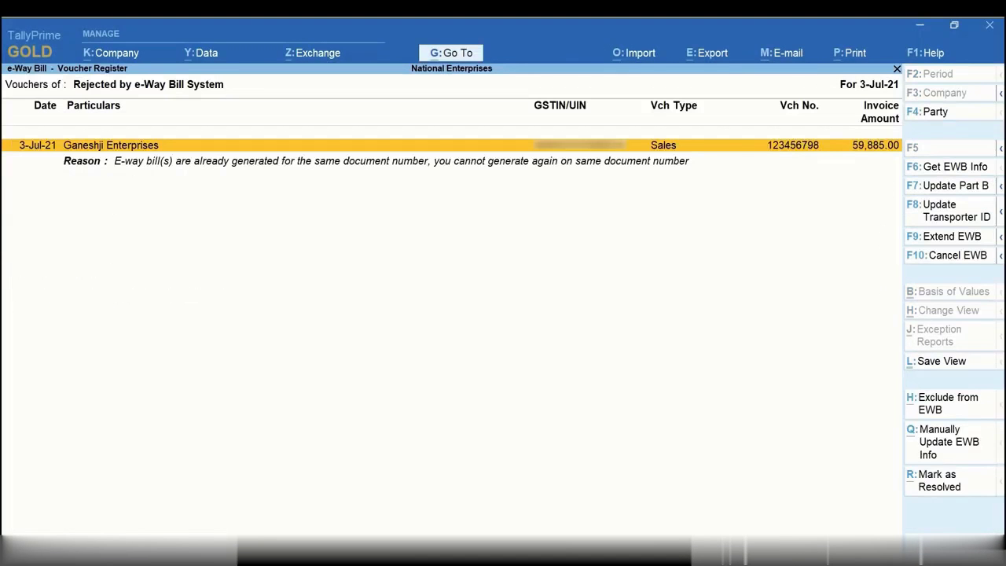
key(Down)
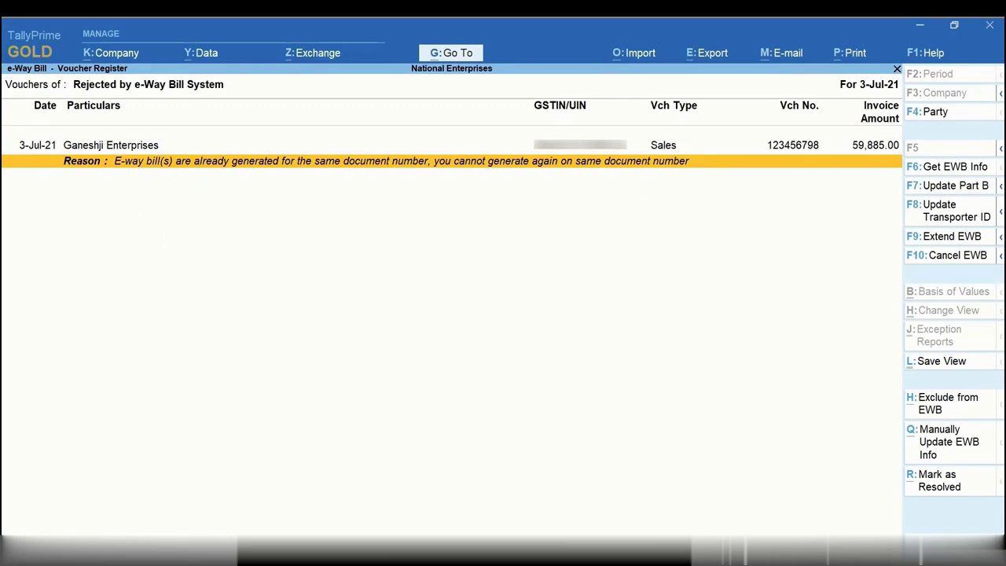
key(Escape)
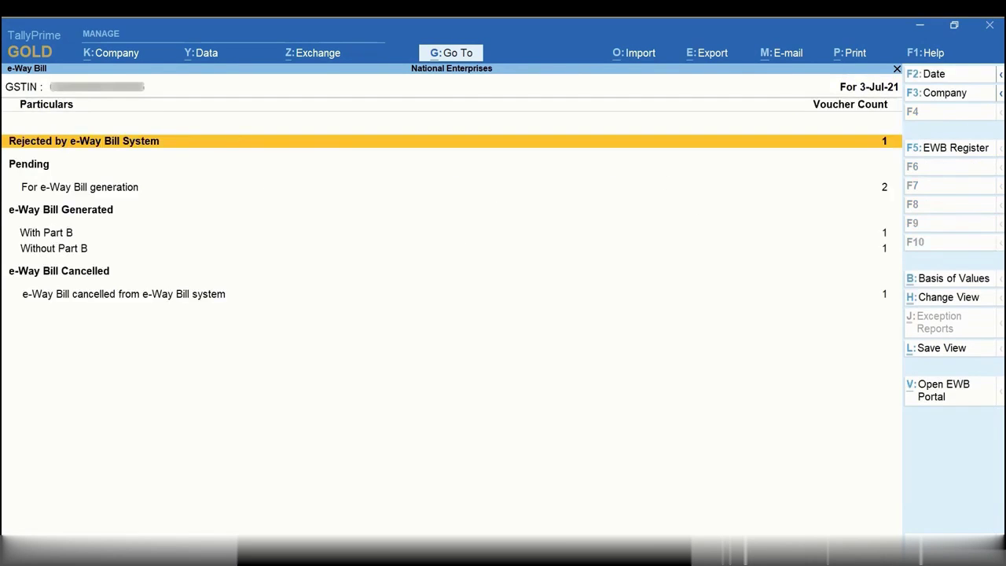